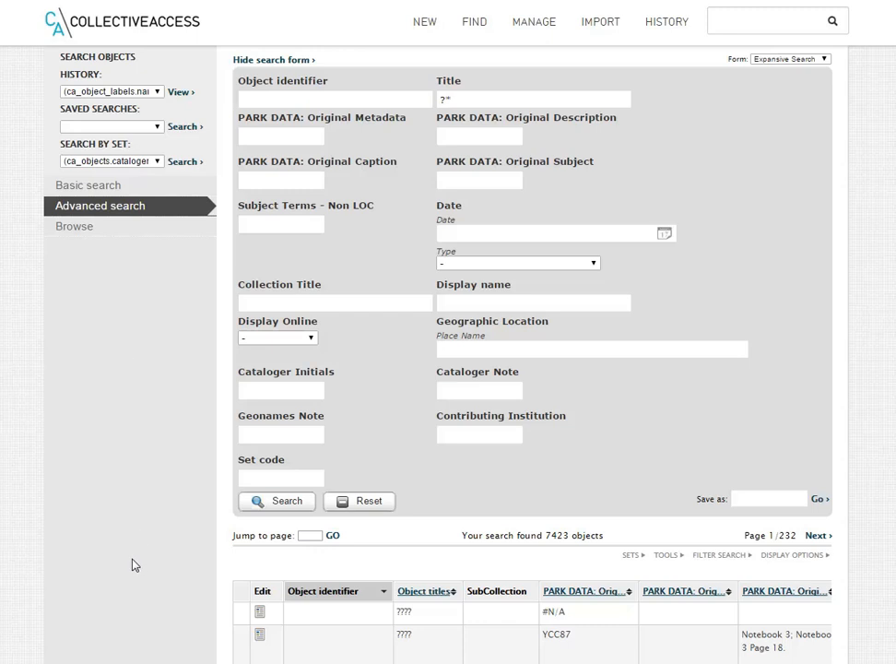
Clear the Title criterion and search for objects whose Original Description contains "lake".
mouse_move(475, 28)
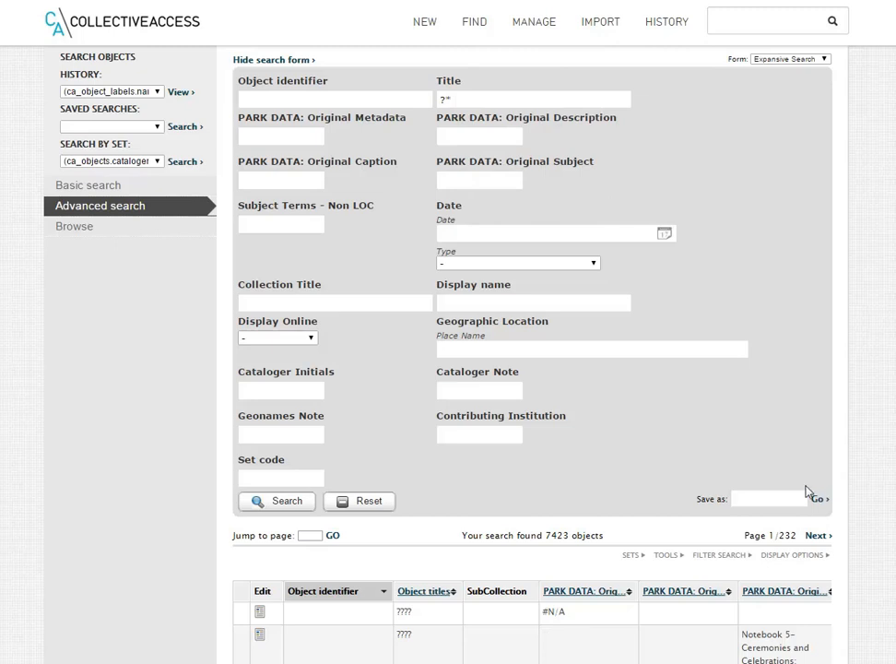
double_click(443, 99)
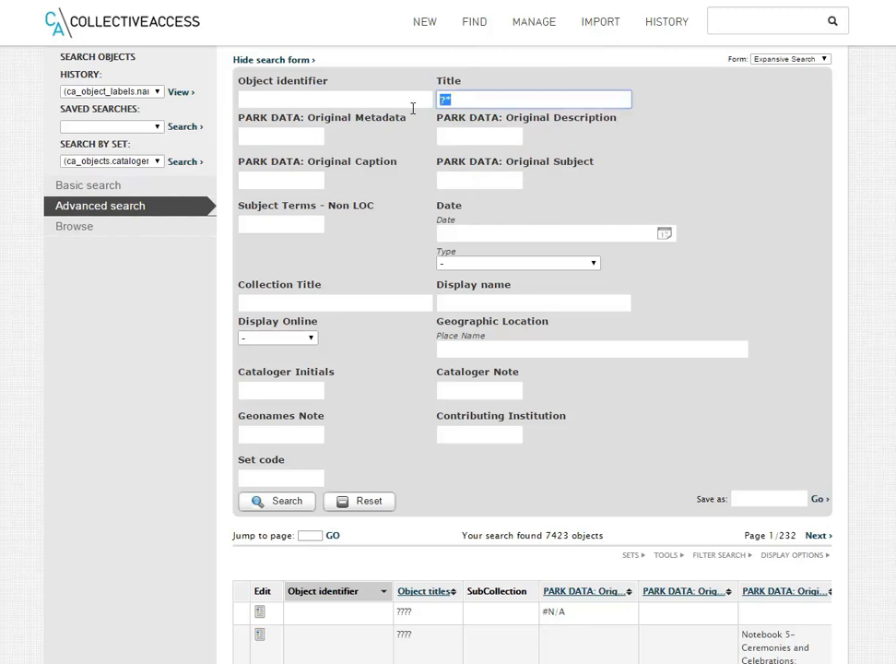
key("BackSpace")
left_click(470, 138)
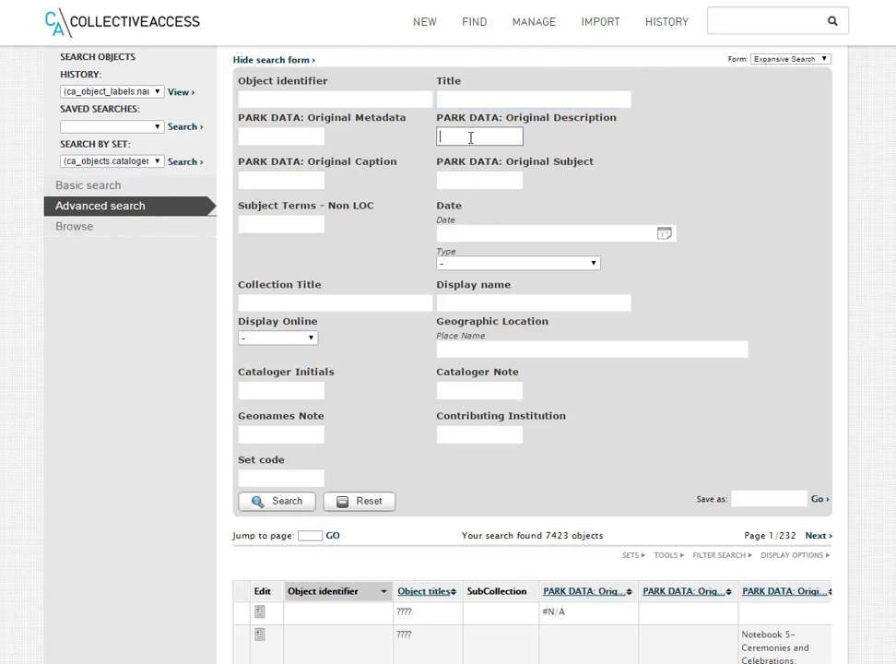
type("lake")
left_click(293, 502)
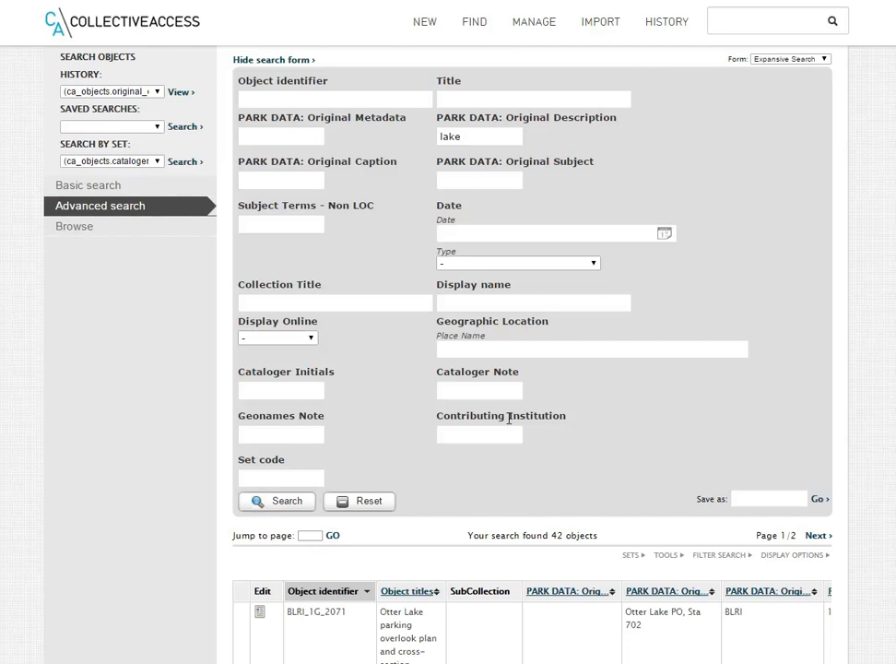
Review the objects found by the lake search, checking their identifiers, titles and original descriptions.
scroll(540, 554, "down", 1)
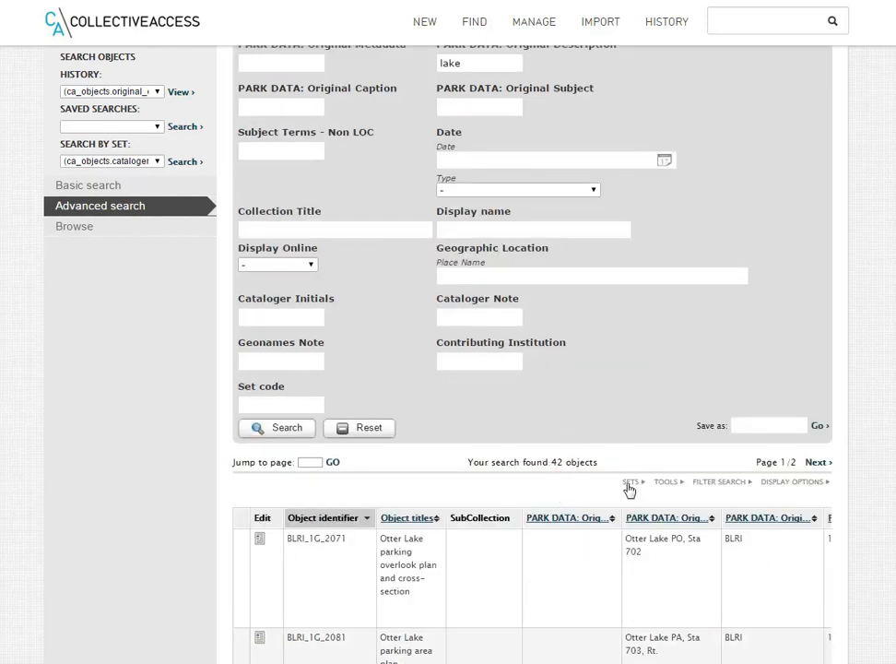
scroll(625, 496, "down", 1)
scroll(623, 503, "down", 1)
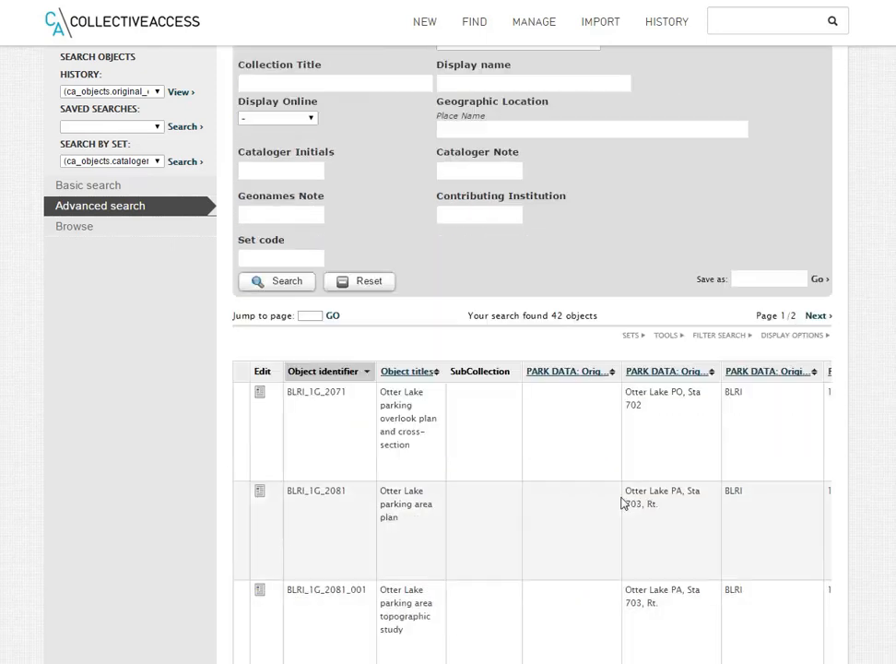
scroll(626, 505, "down", 3)
scroll(626, 505, "down", 1)
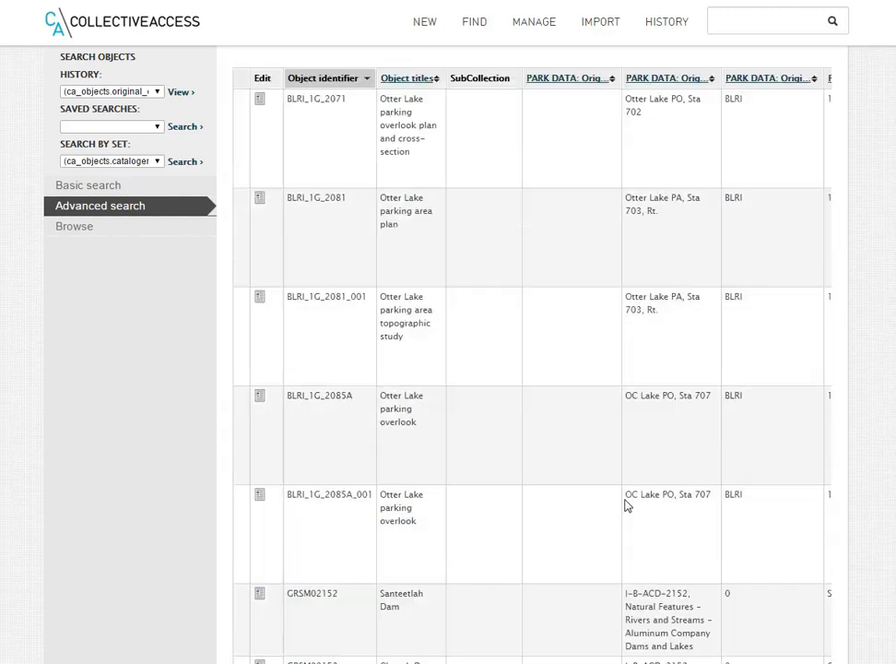
scroll(625, 505, "down", 1)
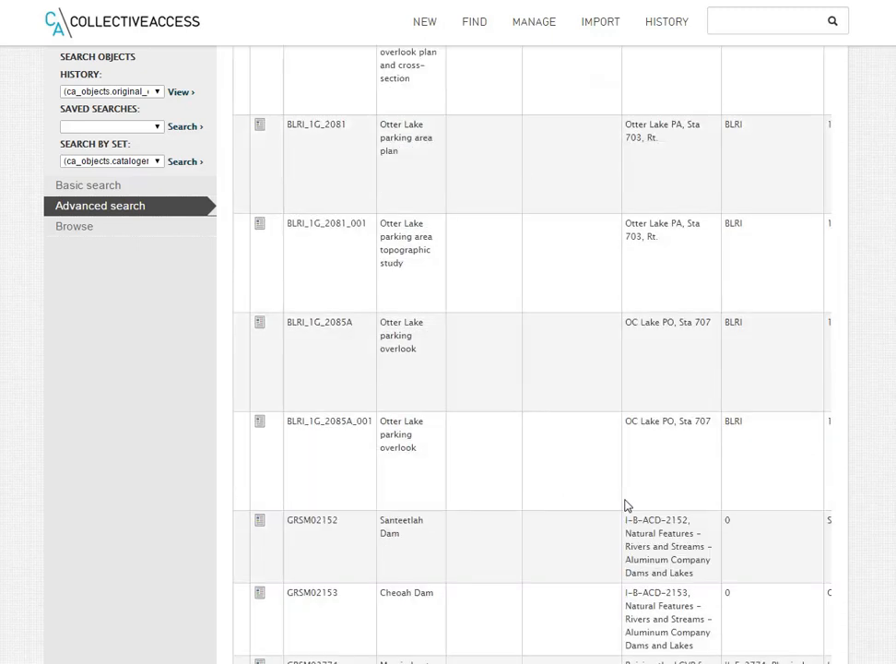
scroll(625, 505, "up", 8)
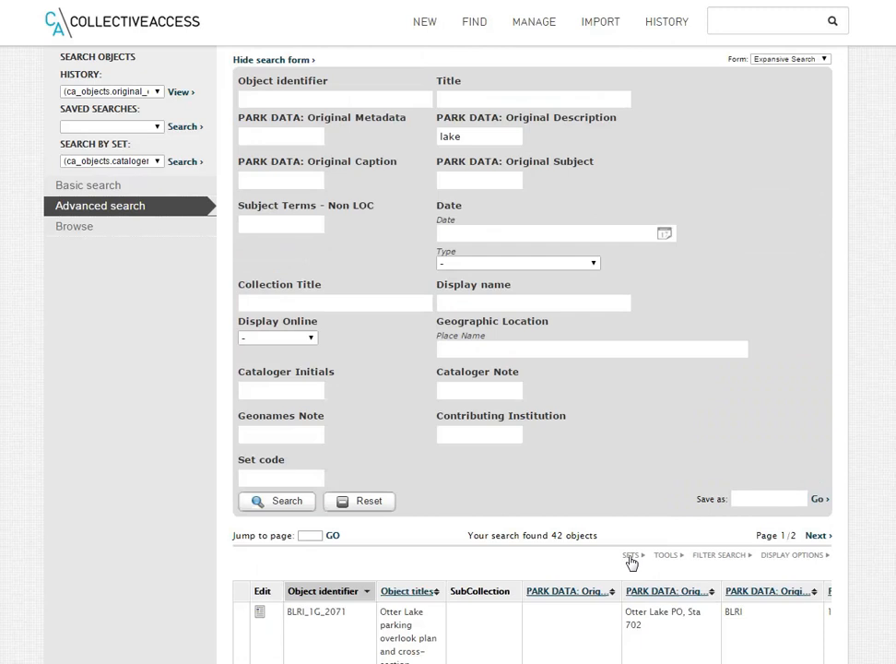
scroll(631, 560, "down", 1)
scroll(386, 438, "up", 1)
Show the set options for the search results and review the name proposed for the new set.
left_click(634, 555)
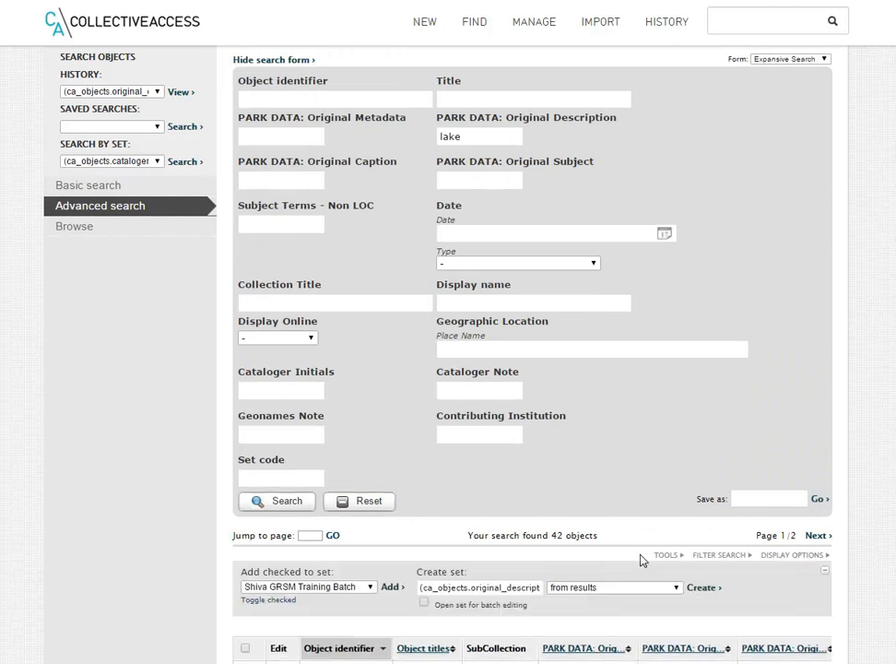
scroll(754, 608, "down", 1)
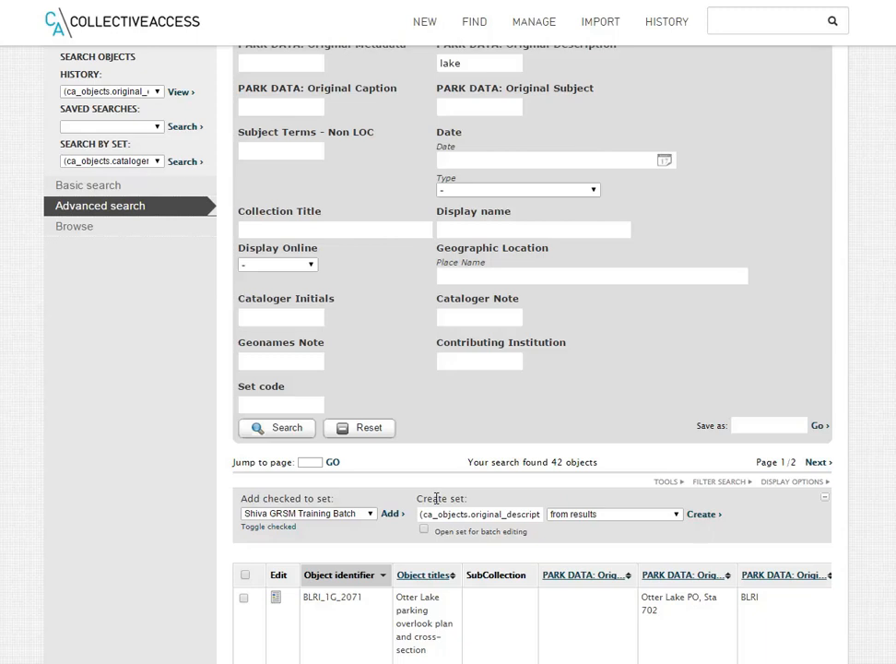
left_click_drag(422, 513, 581, 522)
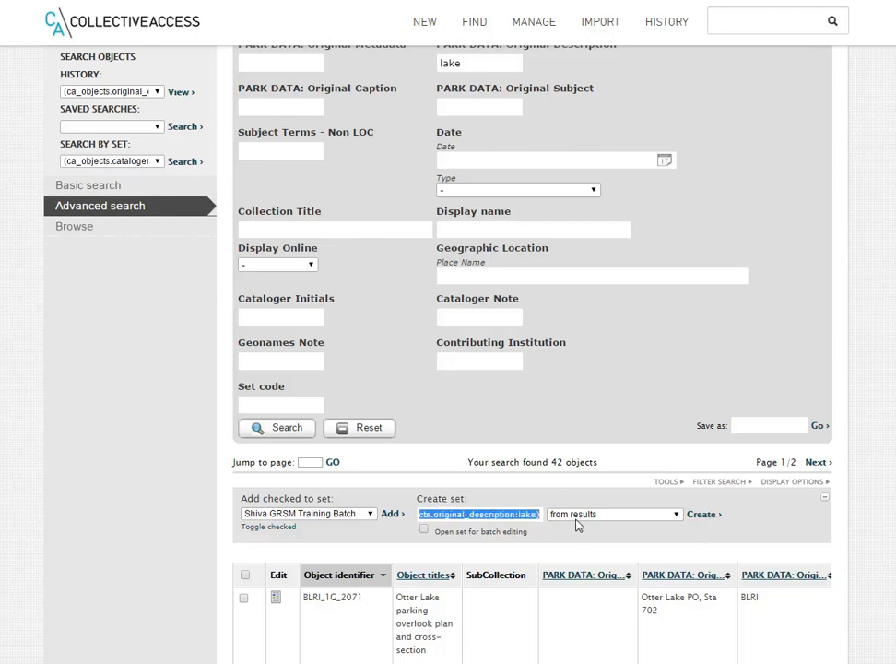
key("Right")
key("Left")
key("Left")
key("Left")
key("Left")
key("Left")
key("Left")
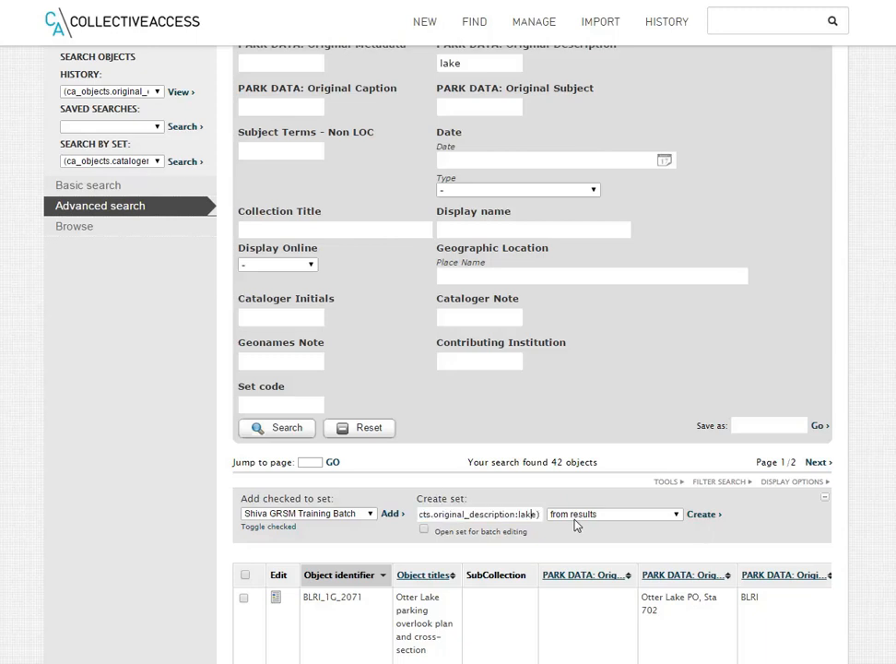
key("Left")
key("Left")
key("Left")
key("Left")
key("Left")
key("Left")
key("Left")
key("Left")
key("Left")
key("Left")
key("Left")
key("Left")
key("Left")
key("Left")
key("Left")
key("Left")
key("Left")
key("Left")
key("Left")
key("Left")
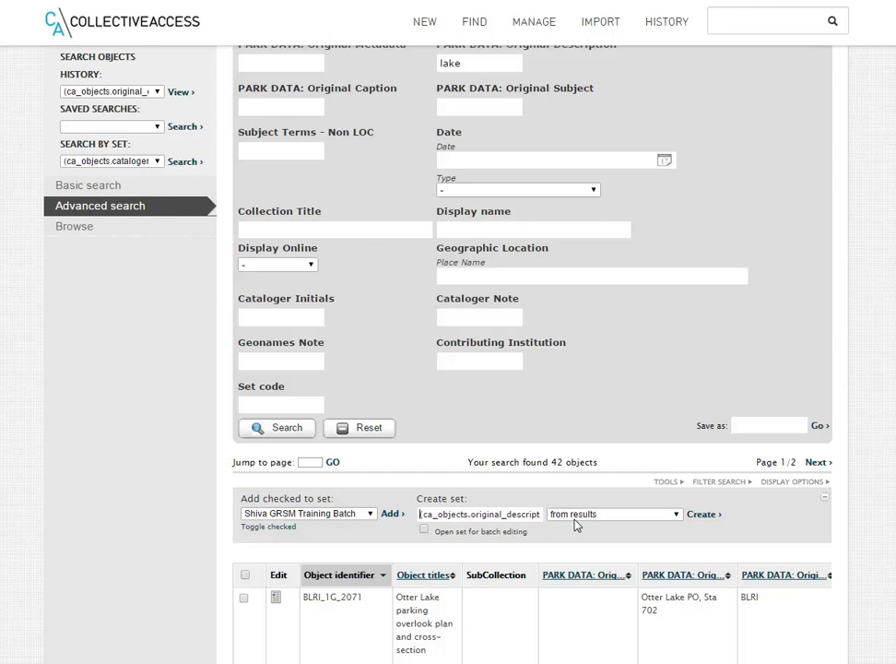
key("Right")
key("Right")
key("Right")
key("Right")
key("Right")
key("Right")
key("Right")
key("Right")
key("Right")
key("Right")
key("Right")
key("Right")
key("Right")
key("Right")
key("Right")
key("Right")
key("Right")
key("Right")
key("Right")
key("Right")
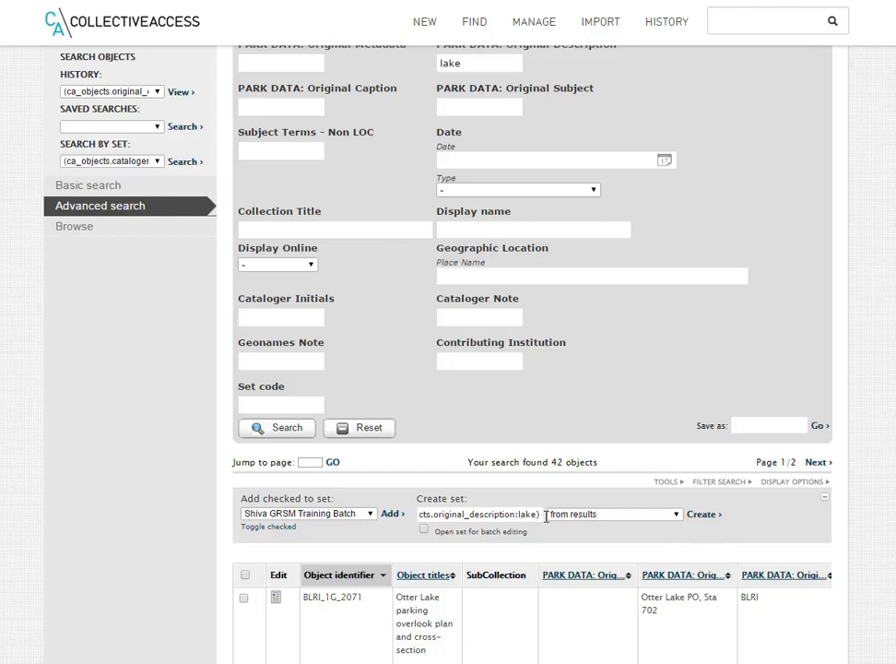
triple_click(542, 514)
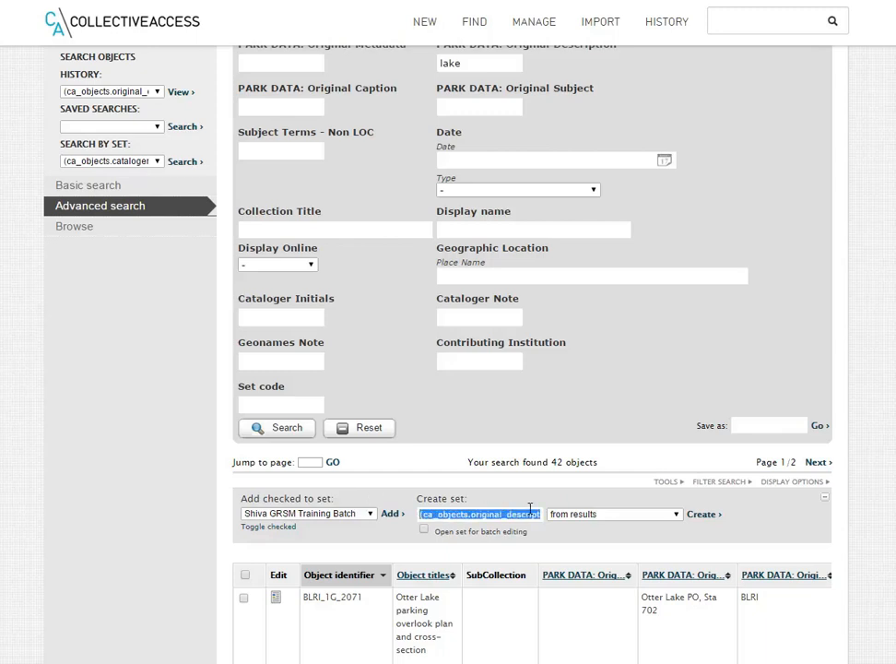
left_click(666, 536)
left_click(643, 514)
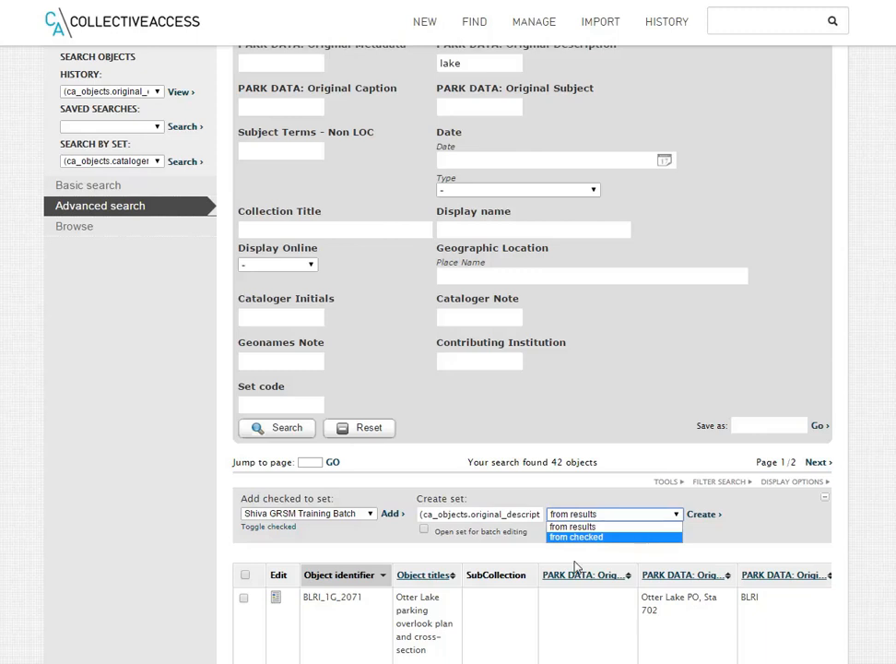
left_click(734, 548)
scroll(273, 446, "down", 3)
left_click(244, 476)
left_click(243, 576)
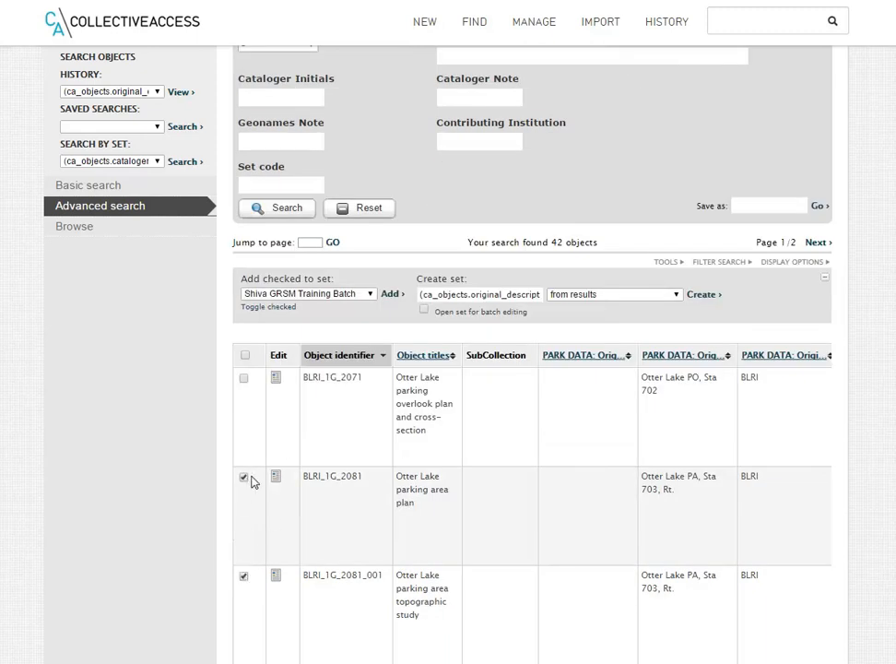
left_click(244, 478)
left_click(244, 577)
Create a set from all the search results, keeping the proposed set name and the "from results" option.
left_click(650, 297)
left_click(649, 309)
left_click(706, 296)
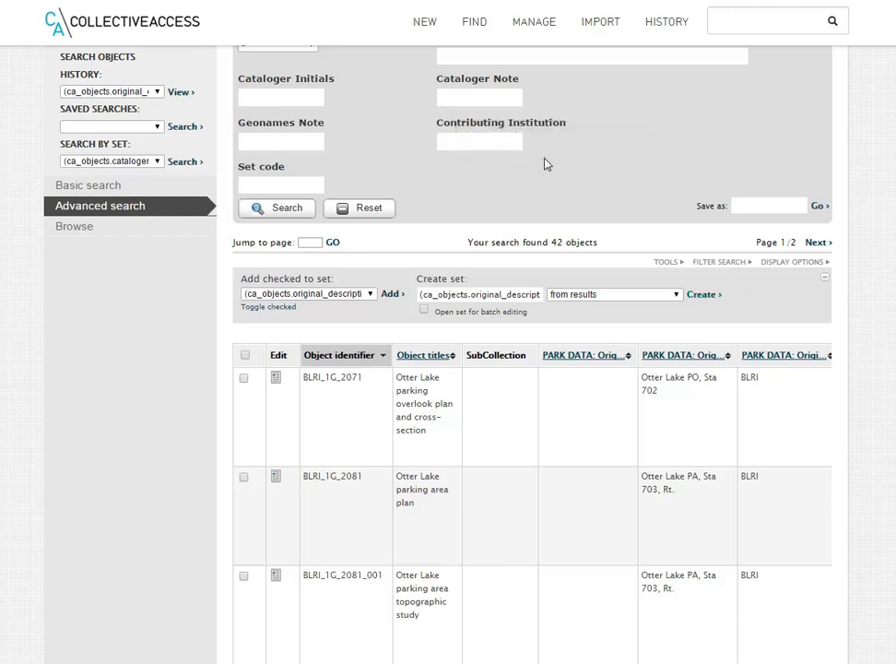
Open the list of available sets.
scroll(598, 230, "up", 1)
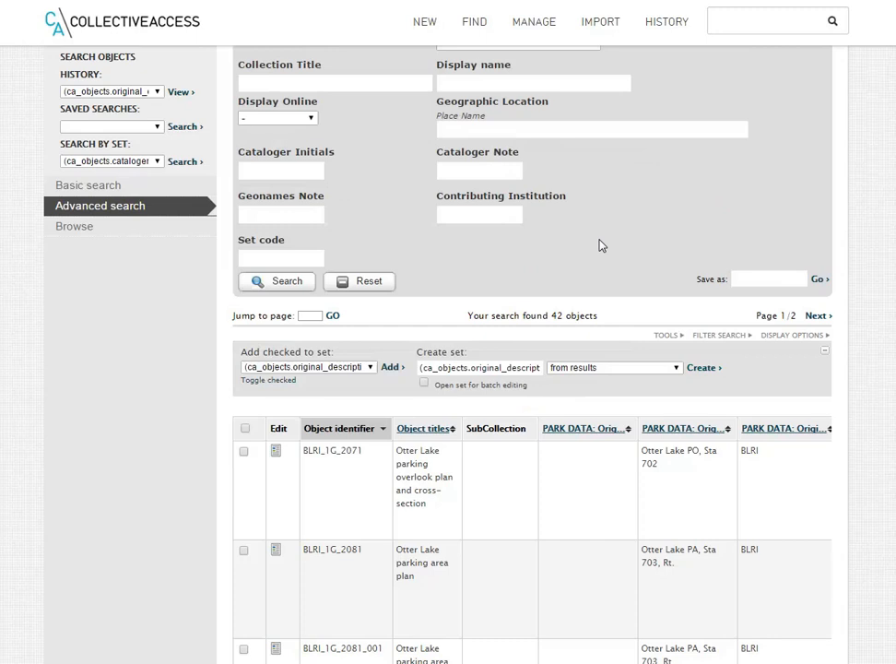
scroll(627, 295, "up", 3)
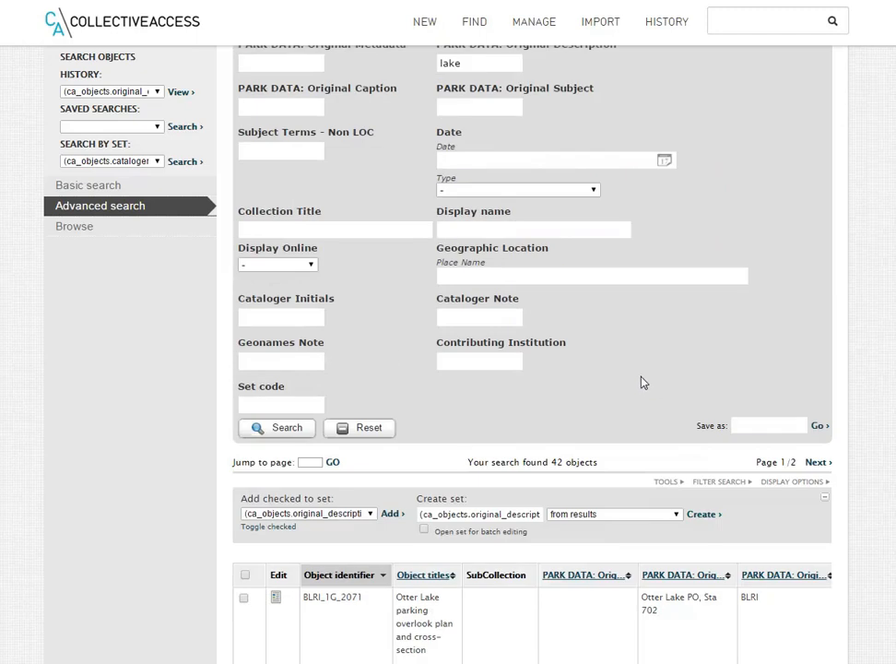
scroll(658, 430, "up", 2)
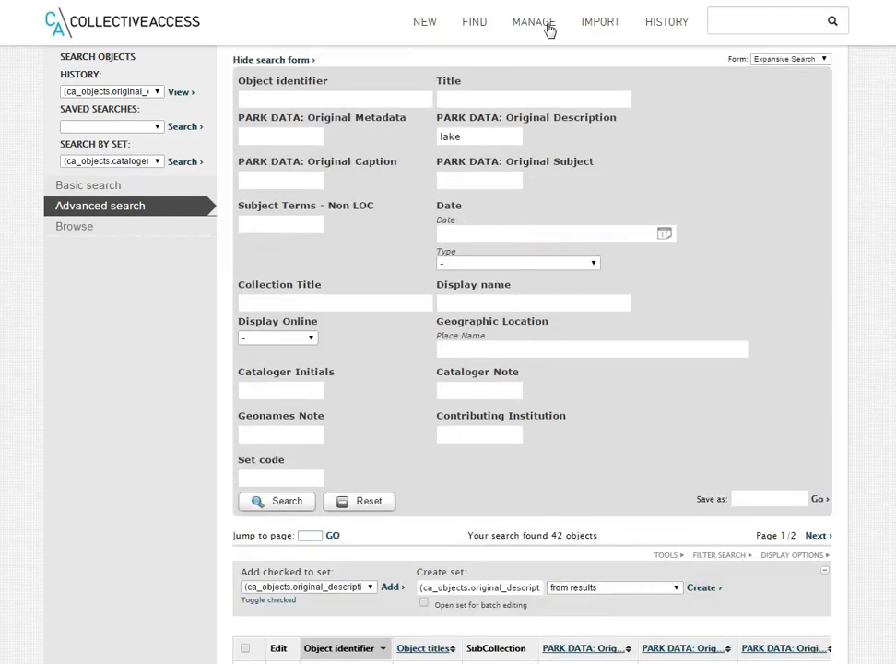
mouse_move(541, 24)
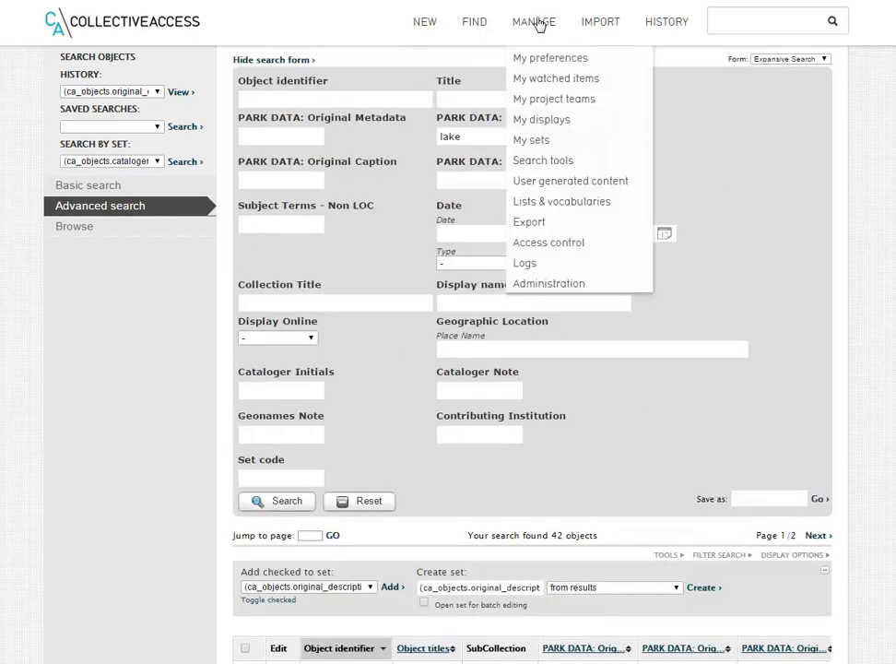
left_click(541, 142)
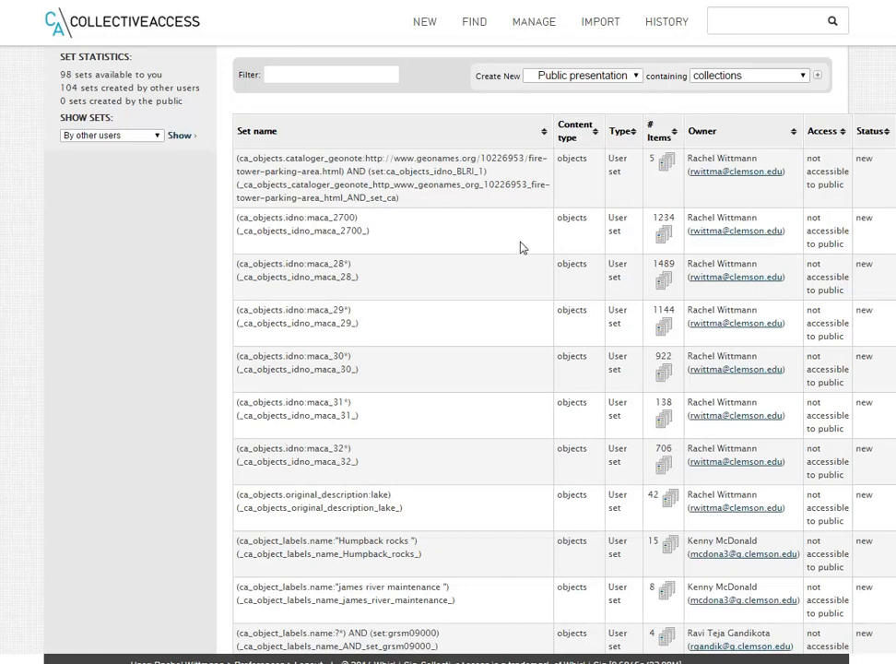
Find "lake" in the list of sets and open the original_description:lake set for batch editing.
scroll(498, 329, "down", 1)
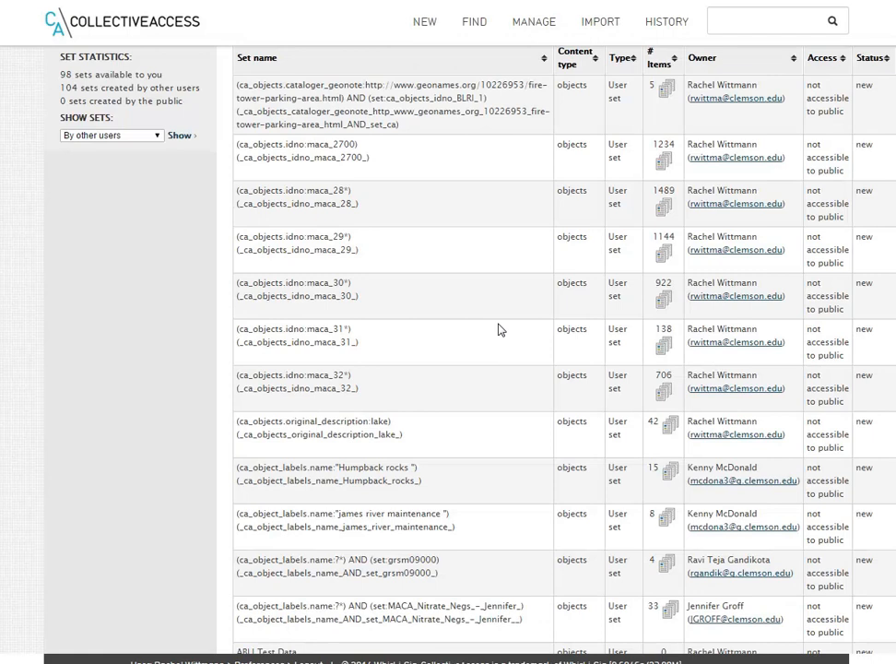
scroll(498, 329, "down", 3)
scroll(499, 328, "down", 2)
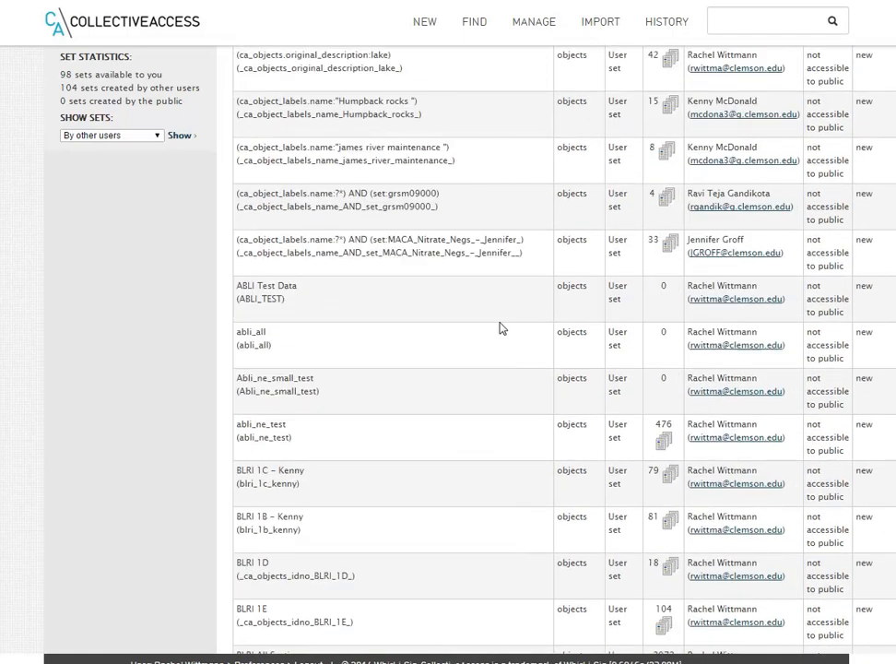
key("ctrl+f")
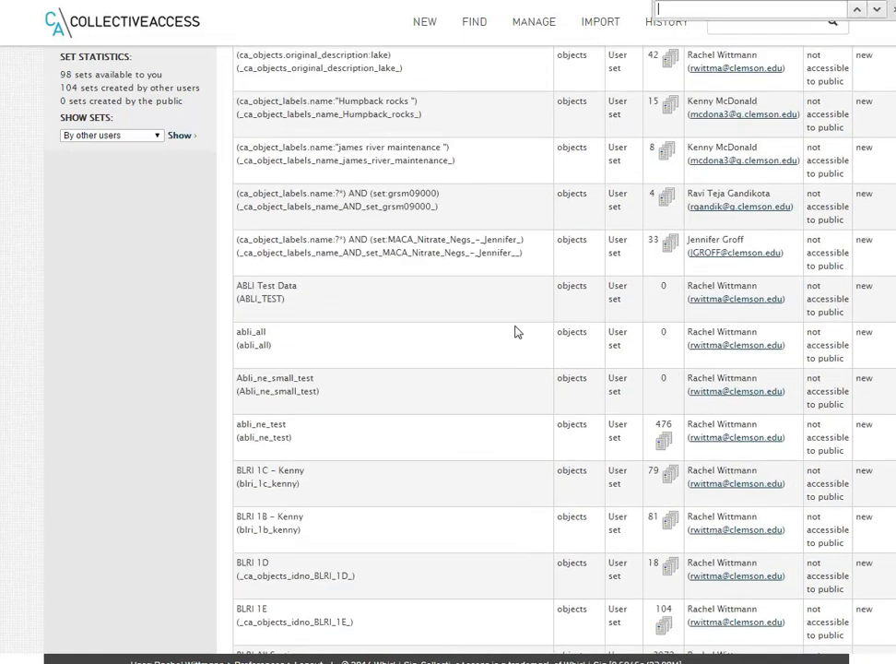
type("lake")
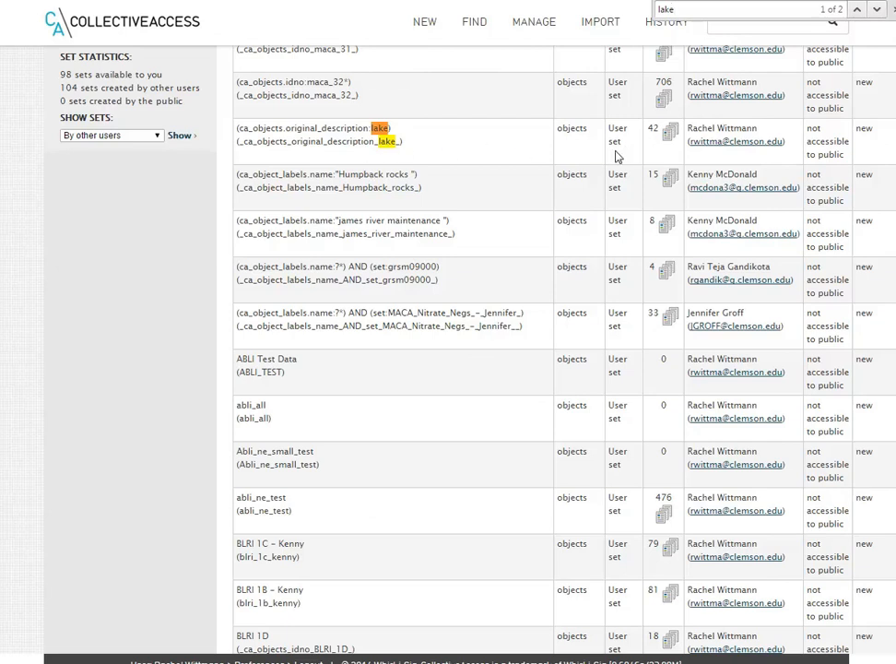
scroll(448, 351, "right", 1)
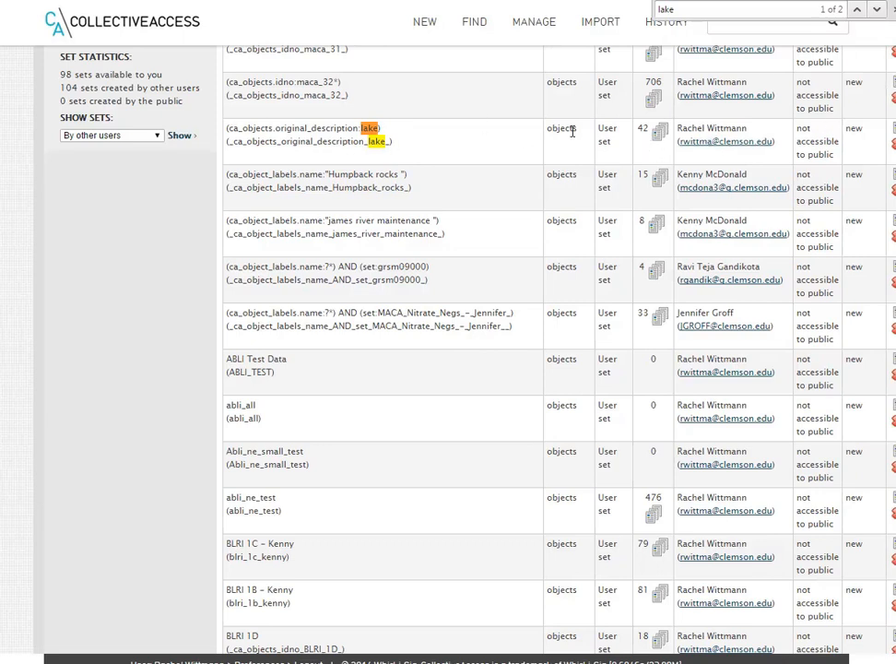
left_click(660, 133)
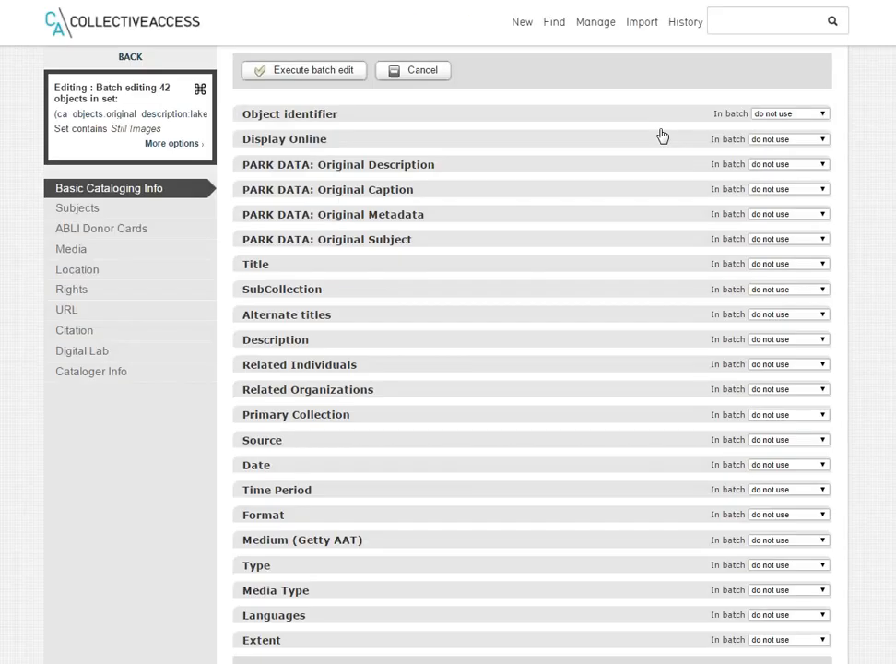
Review the fields available for batch editing under Basic Cataloging Info, Subjects and ABLI Donor Cards.
scroll(611, 328, "down", 1)
scroll(599, 323, "up", 1)
mouse_move(286, 111)
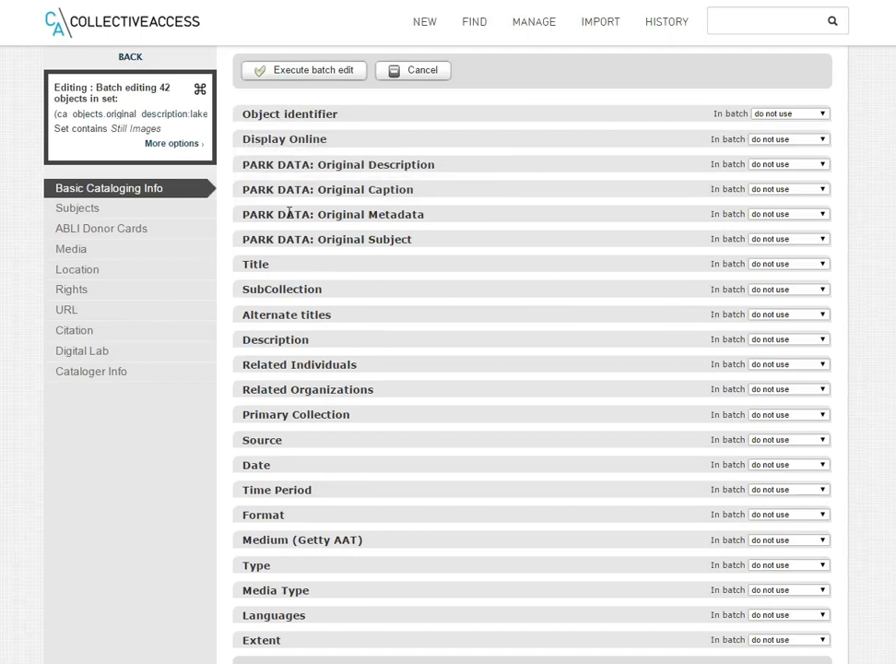
scroll(318, 625, "down", 1)
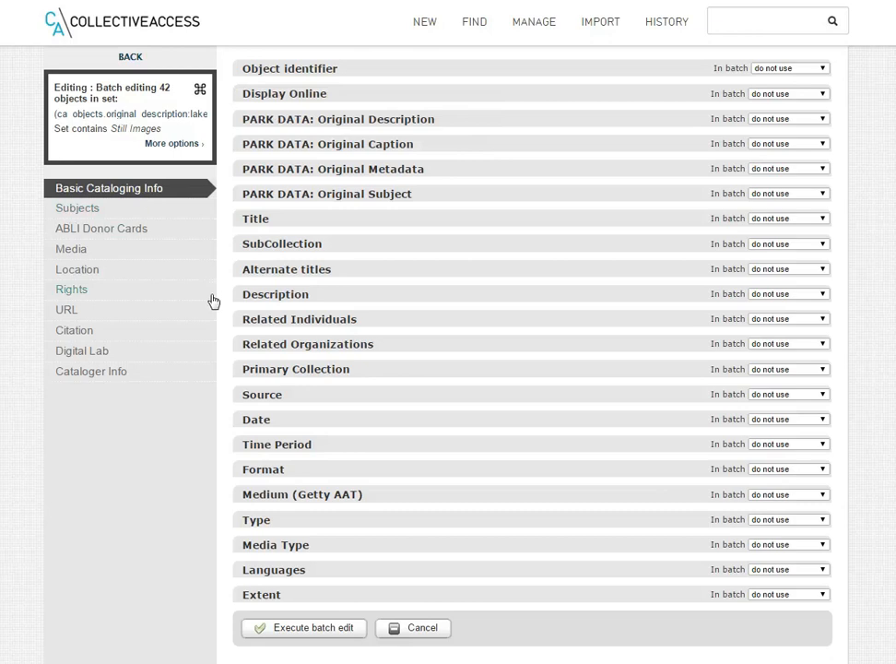
scroll(216, 304, "up", 1)
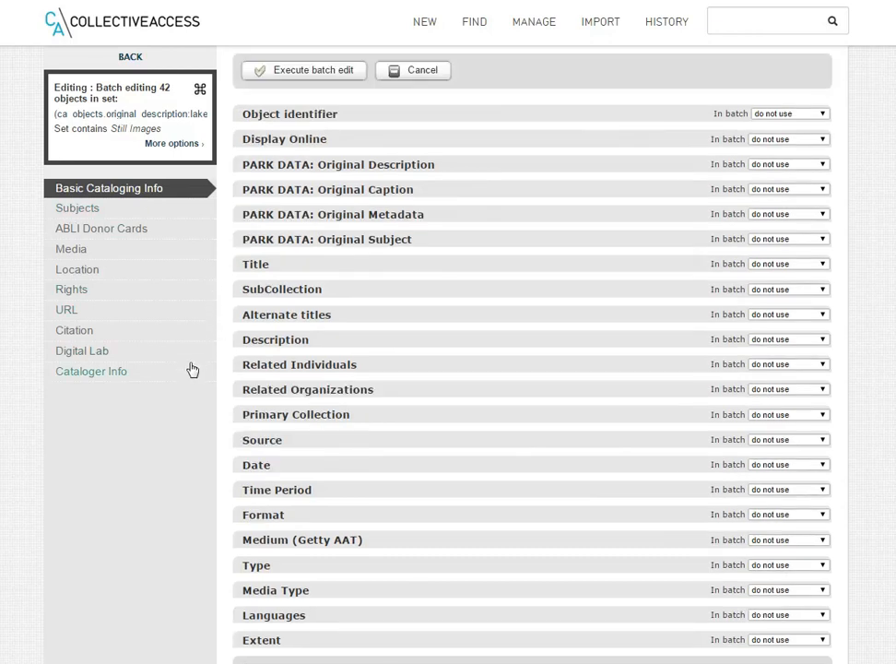
left_click(91, 209)
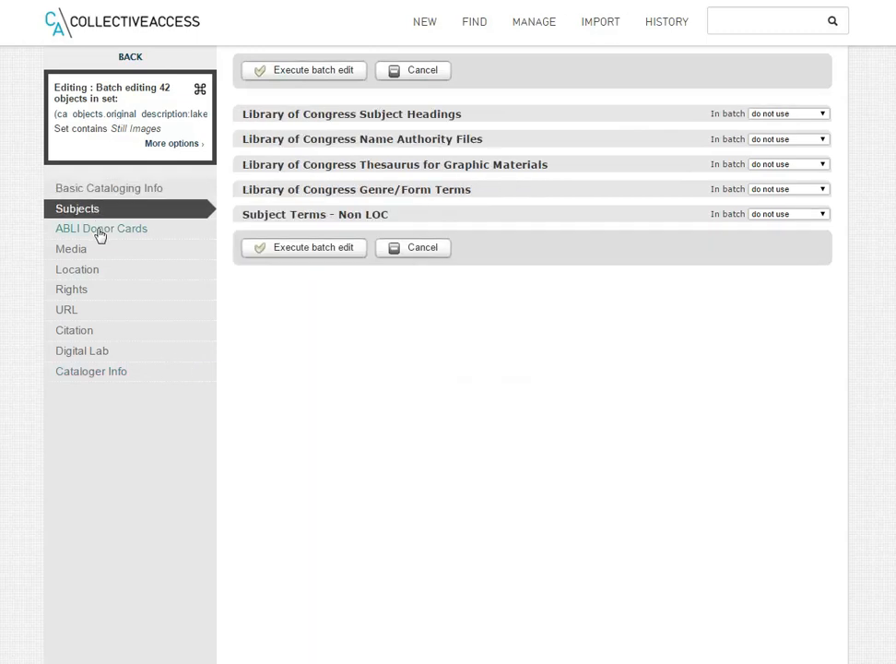
left_click(99, 235)
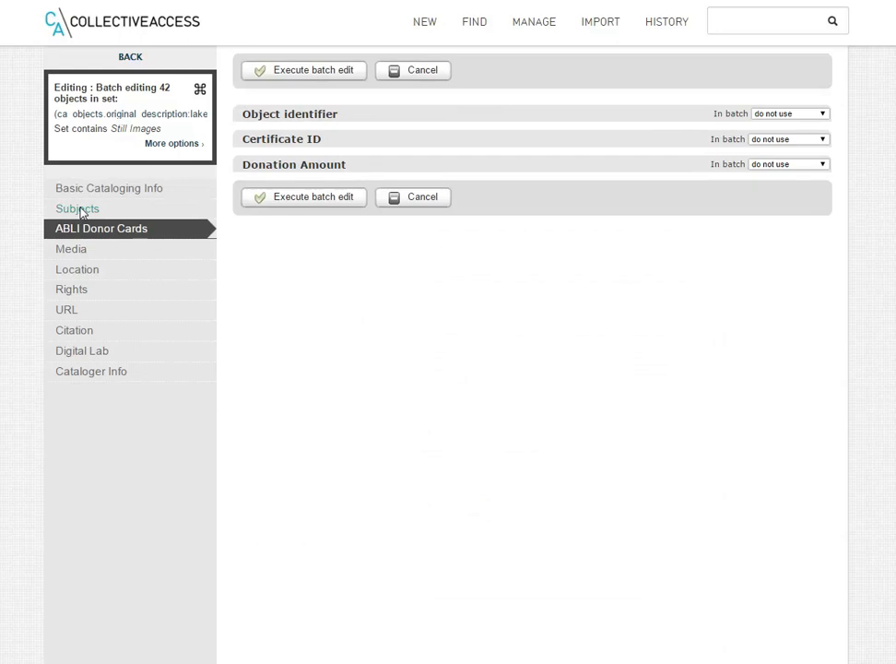
Set Library of Congress Subject Headings to be added to each item, choose the heading "Lakes", and start the batch edit.
left_click(81, 212)
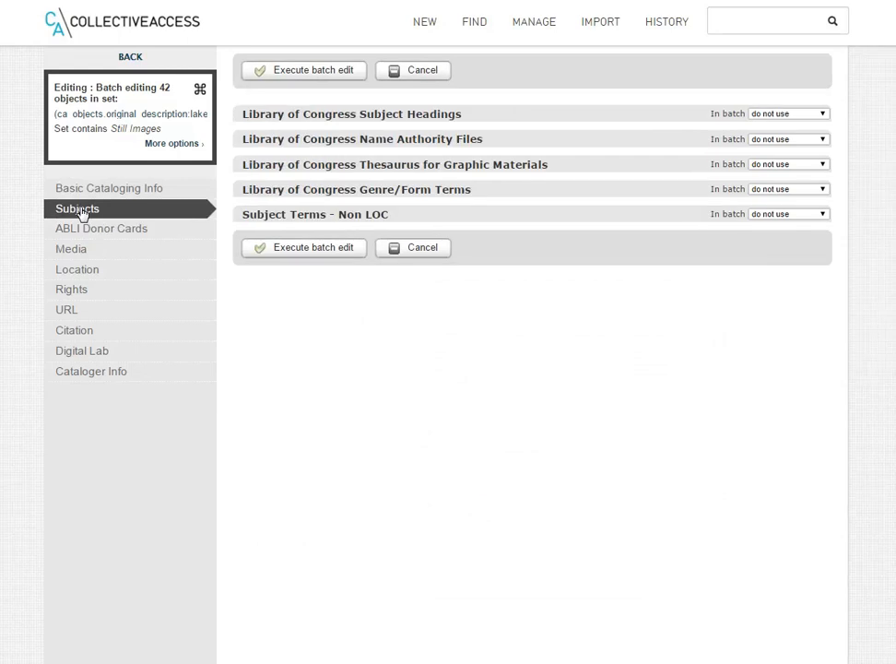
left_click(774, 115)
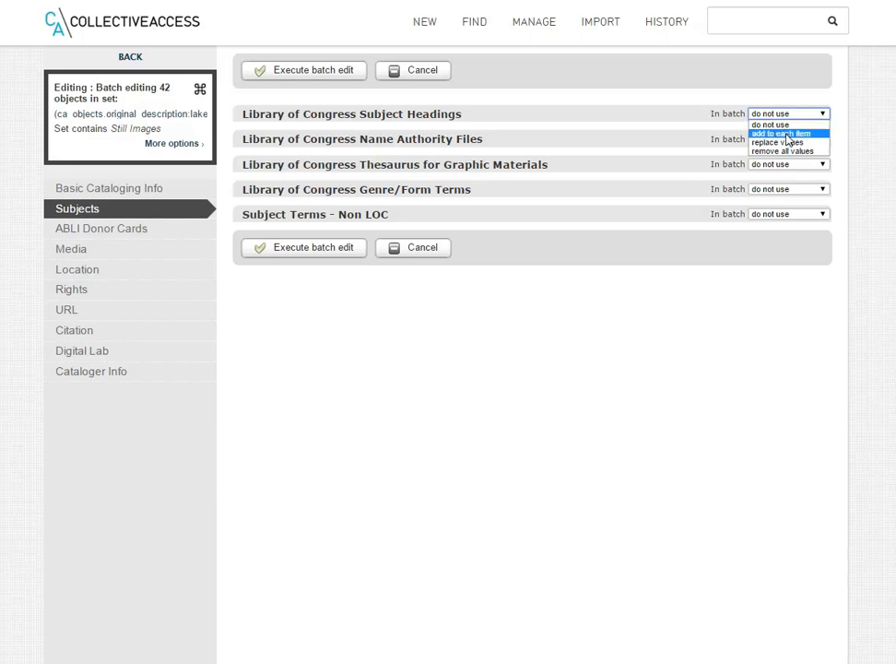
left_click(787, 134)
left_click(463, 147)
type("Lakes")
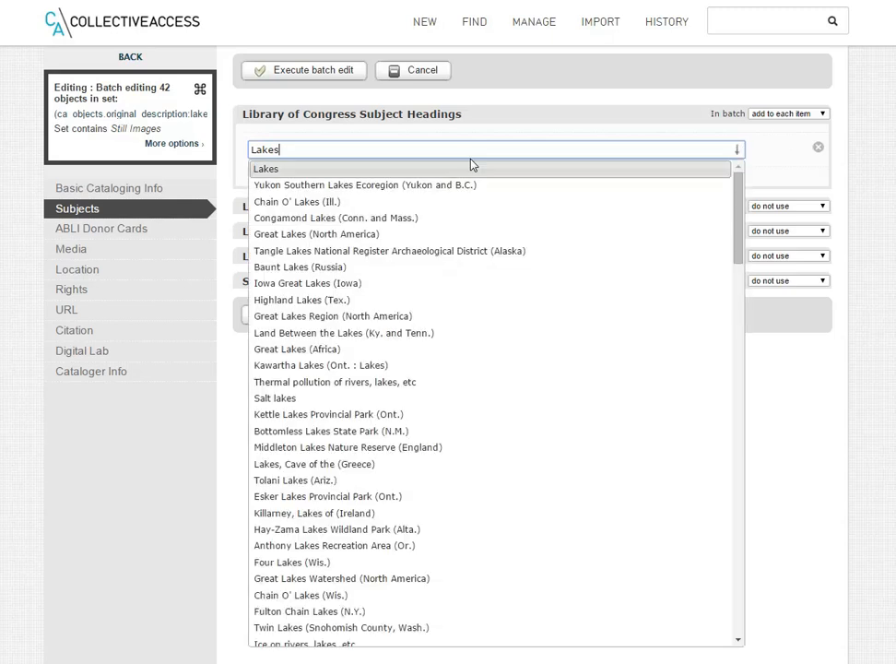
left_click(471, 170)
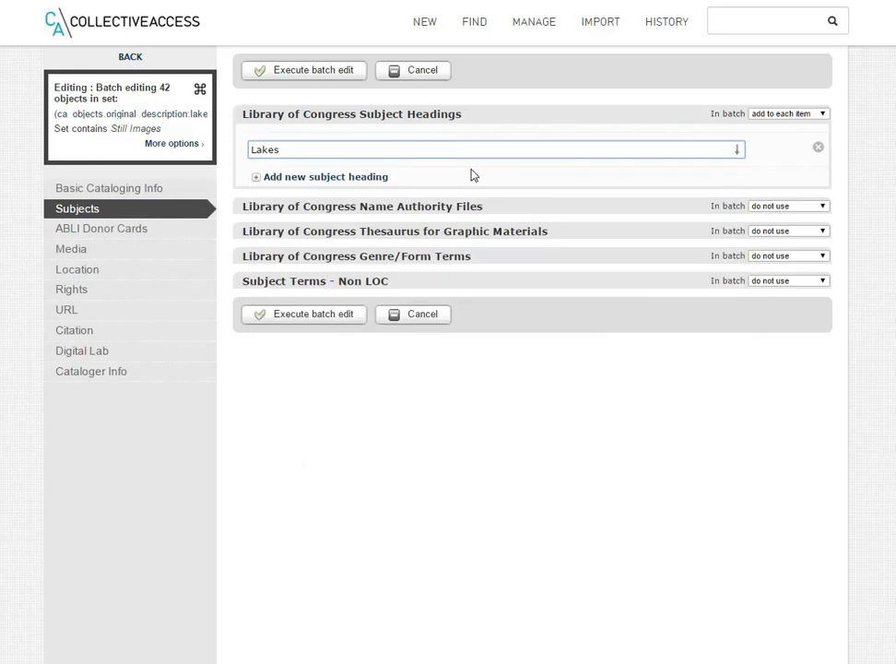
left_click(331, 317)
key("BackSpace")
key("BackSpace")
key("BackSpace")
key("BackSpace")
key("BackSpace")
Open the batch options for the Title field under Basic Cataloging Info.
left_click(121, 190)
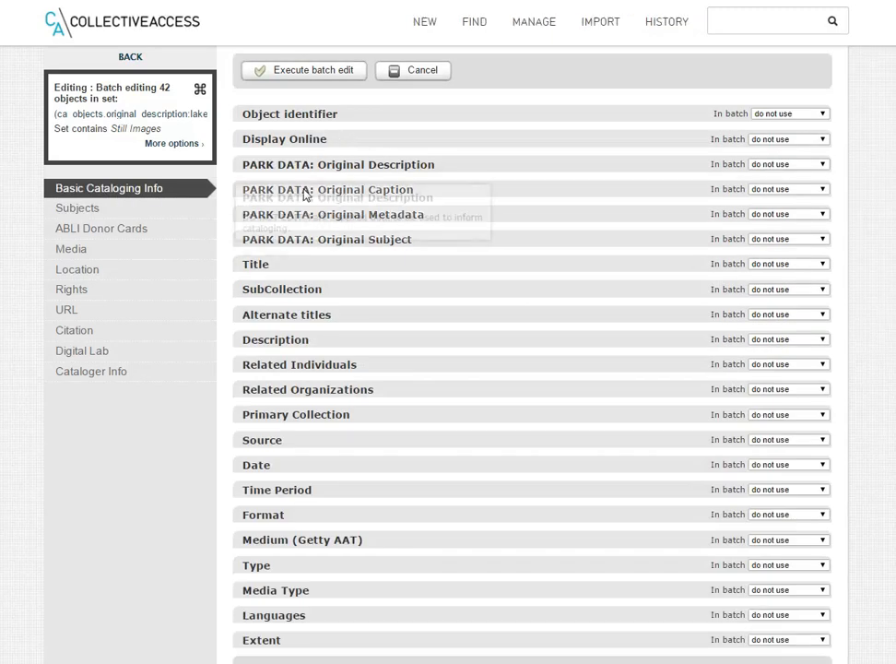
left_click(774, 264)
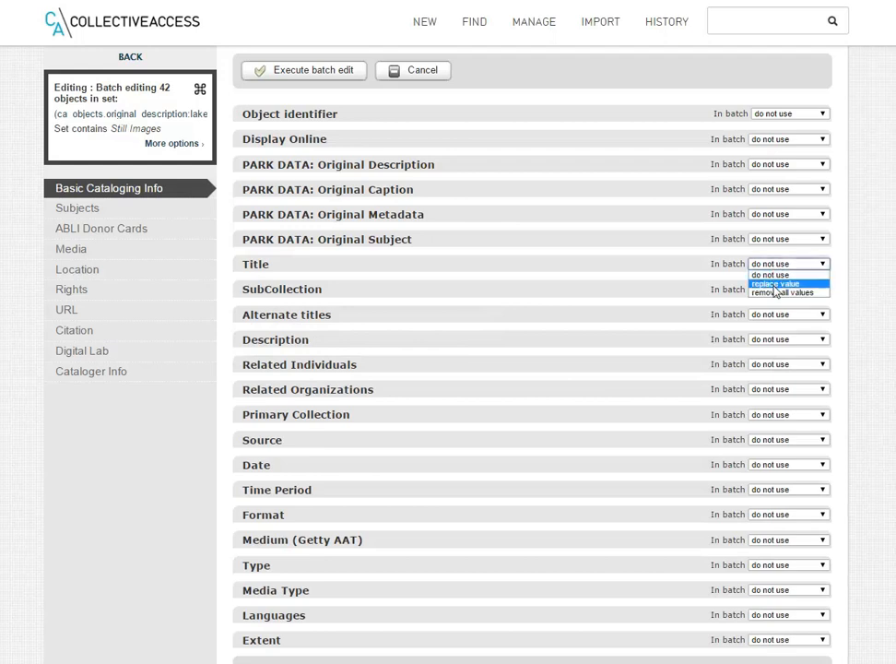